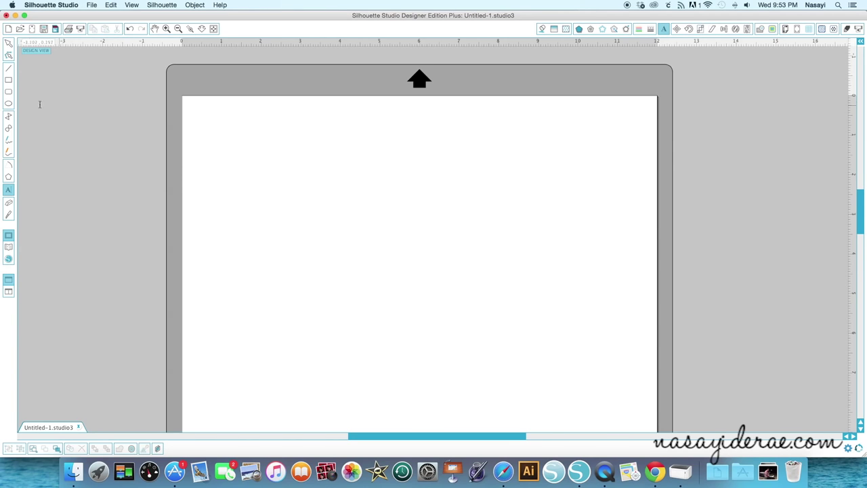
- Add a text object on the page reading 'Estelle'
click(8, 191)
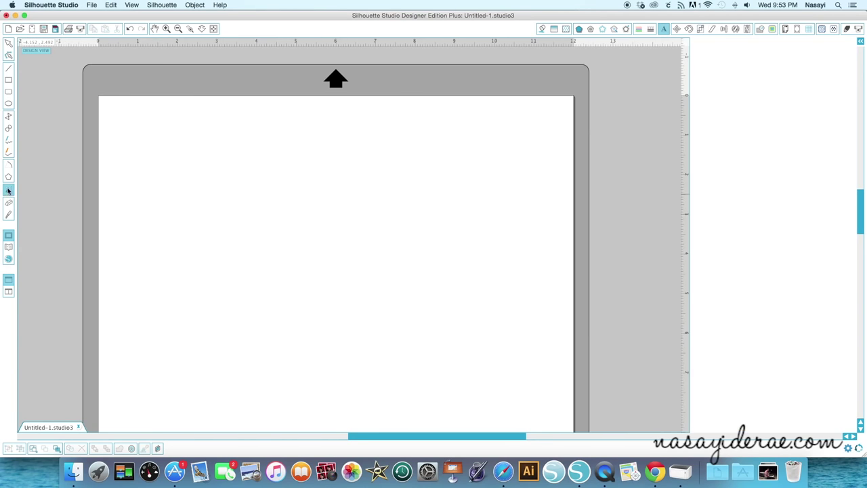
click(229, 171)
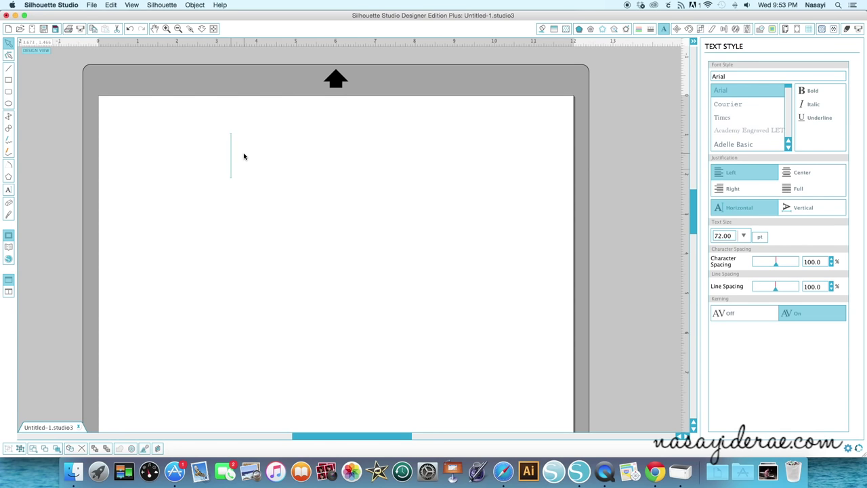
text(Estelle)
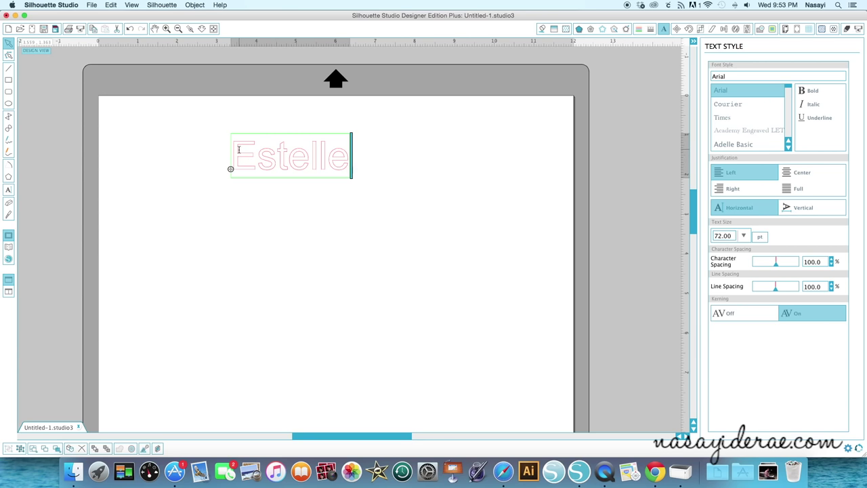
- Set the Estelle text in the Dancing Script OT font
drag(234, 149, 345, 151)
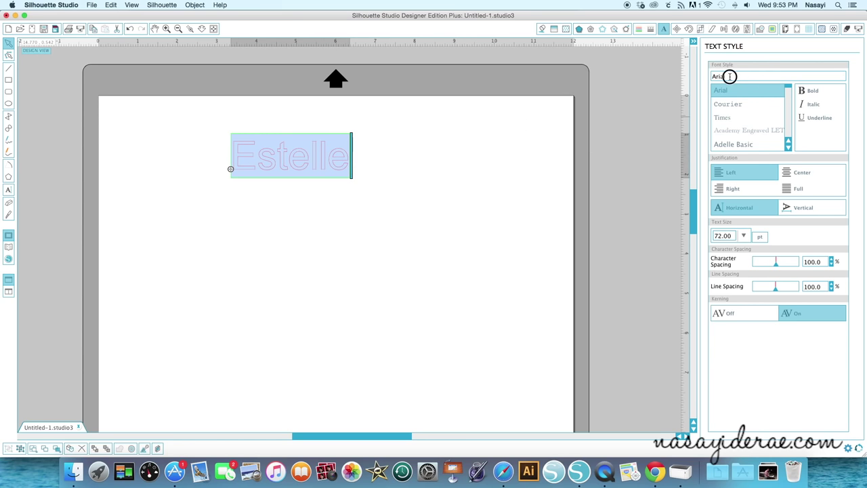
drag(729, 75, 700, 74)
text(damascus)
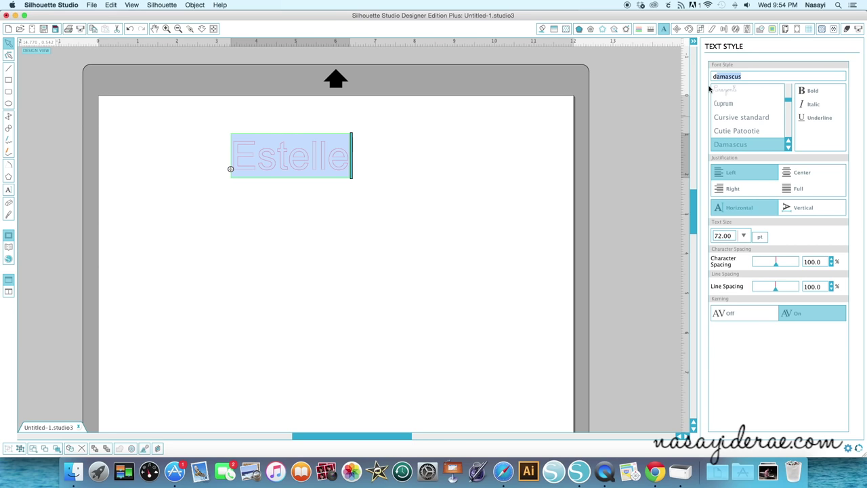
text(ancing Script OT)
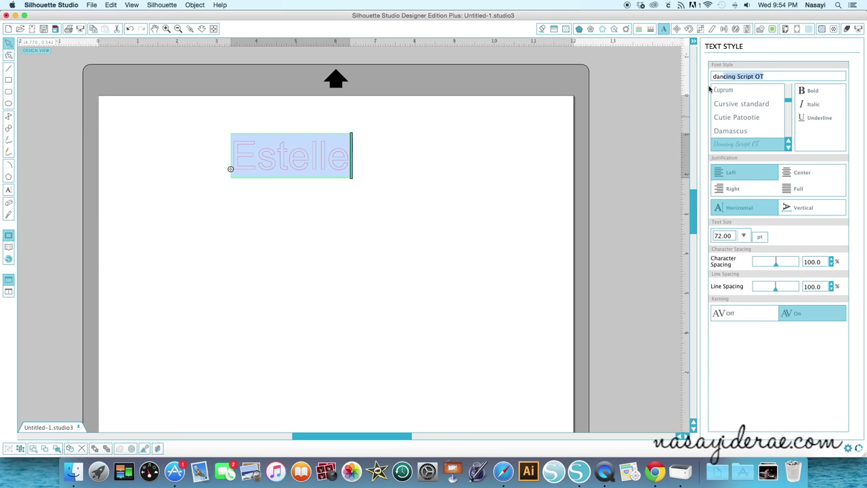
click(758, 142)
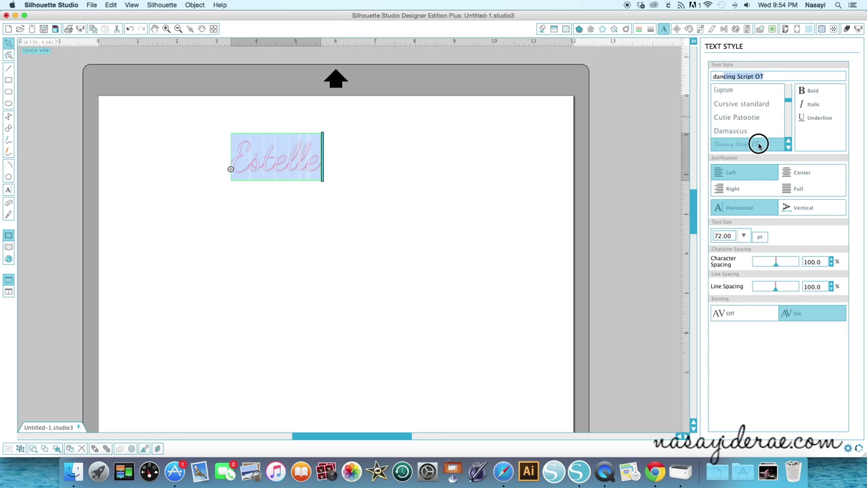
click(376, 262)
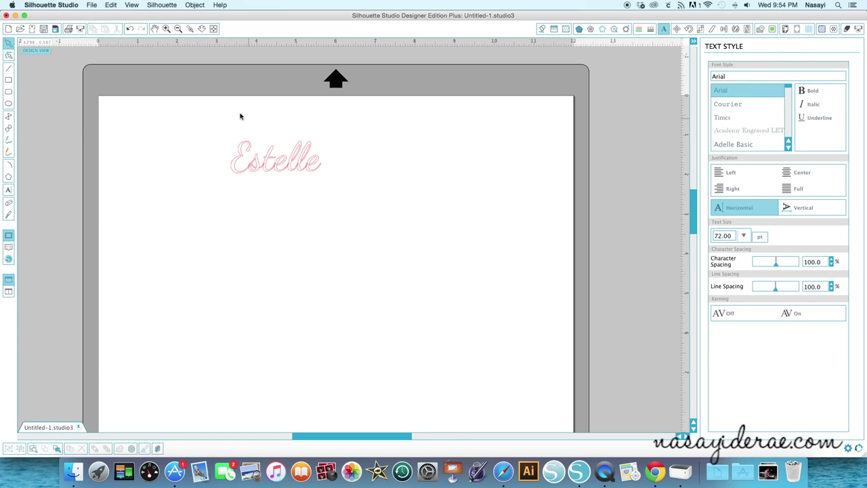
- Enlarge Estelle to 174.60 pt (5.523 × 2.910 in) and zoom in to inspect the letters
drag(208, 121, 451, 259)
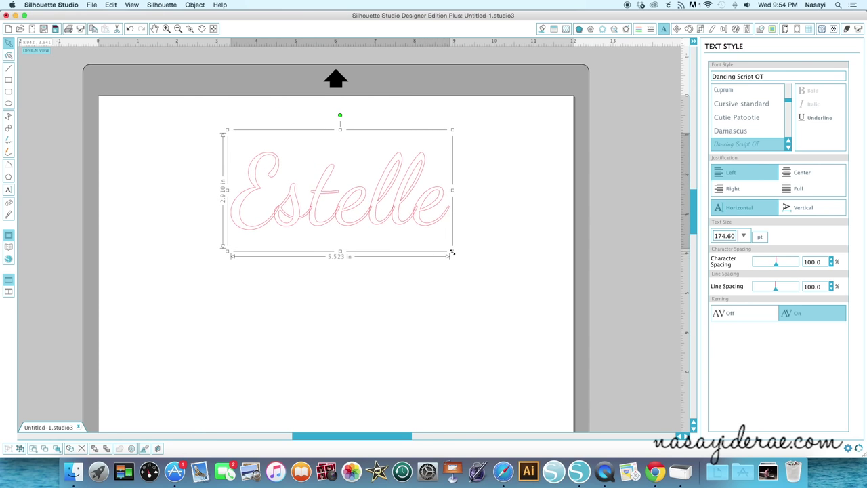
click(465, 272)
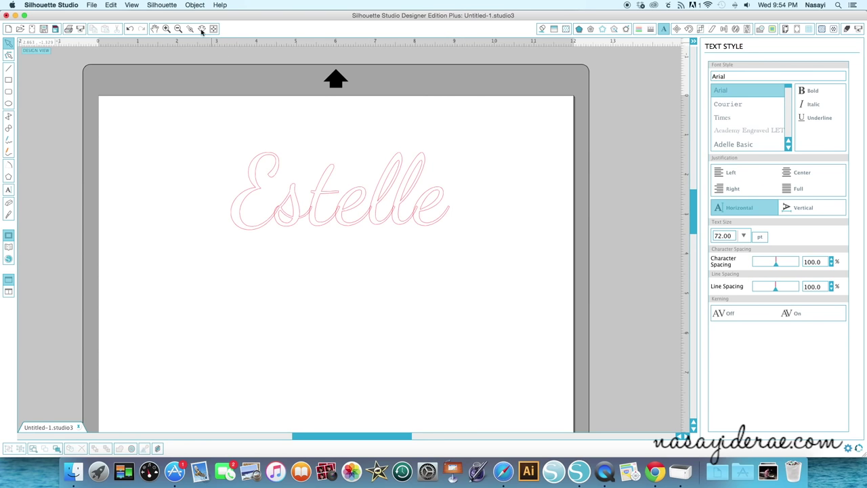
click(166, 28)
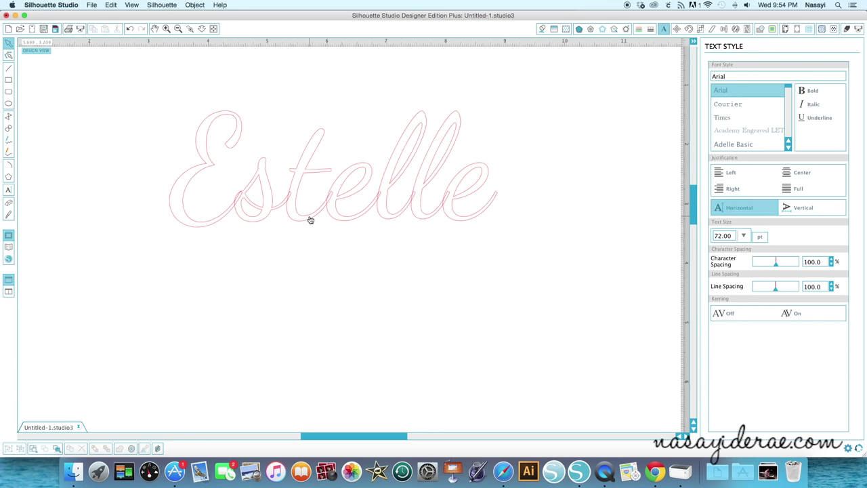
click(166, 29)
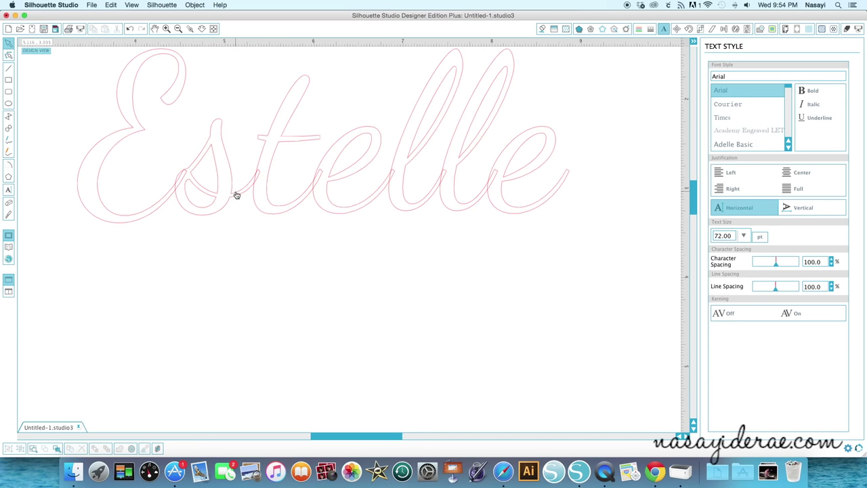
click(321, 174)
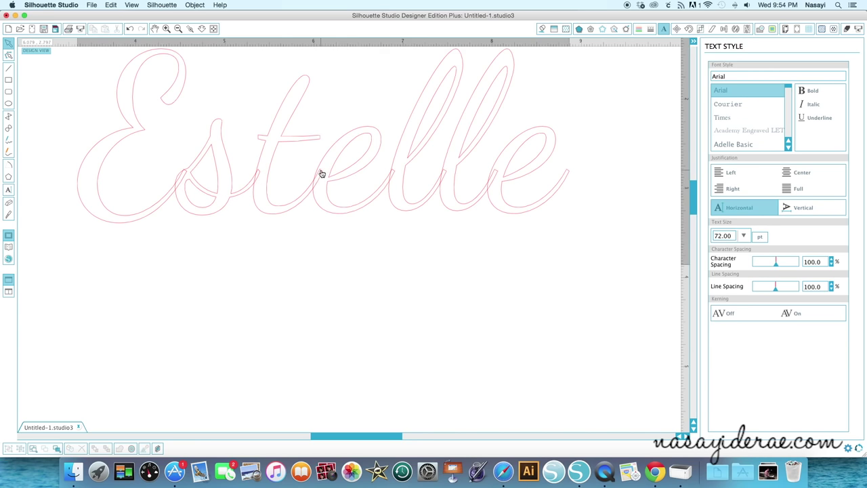
click(393, 175)
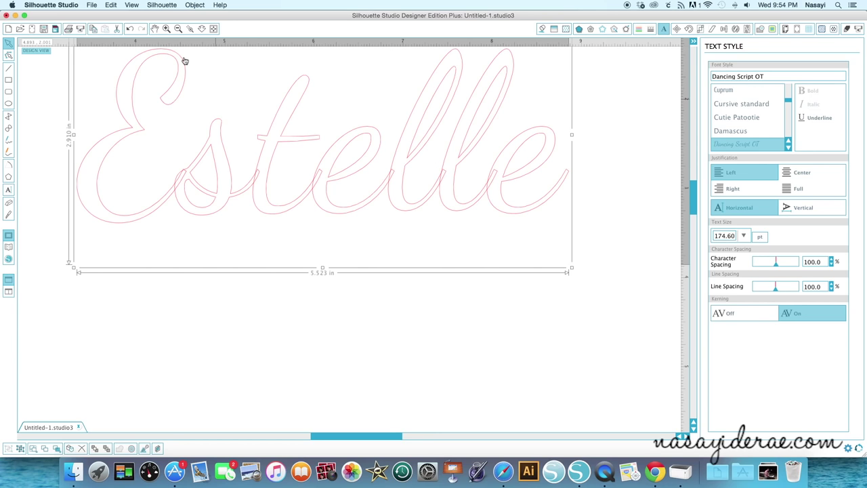
click(178, 28)
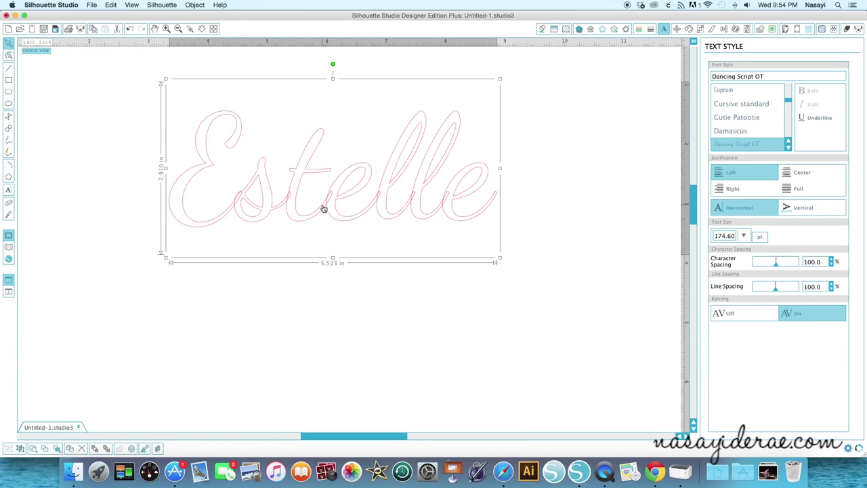
right_click(323, 205)
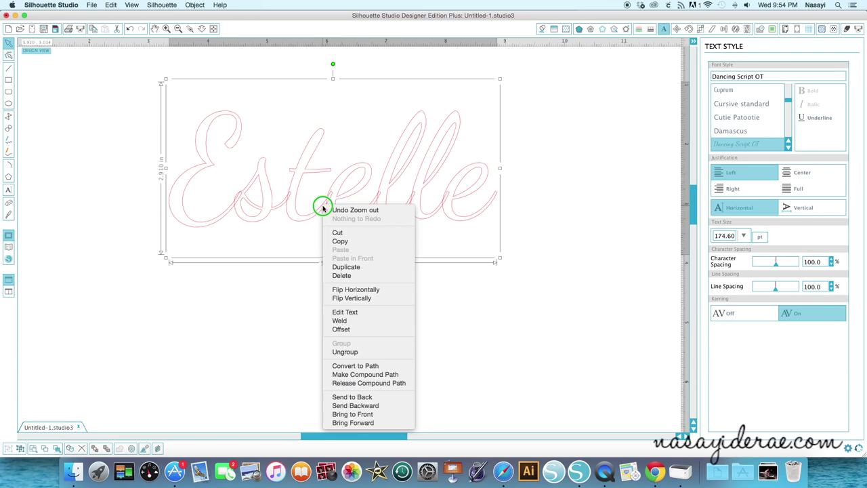
- Weld the Estelle script letters into one shape and move it up and left
click(381, 320)
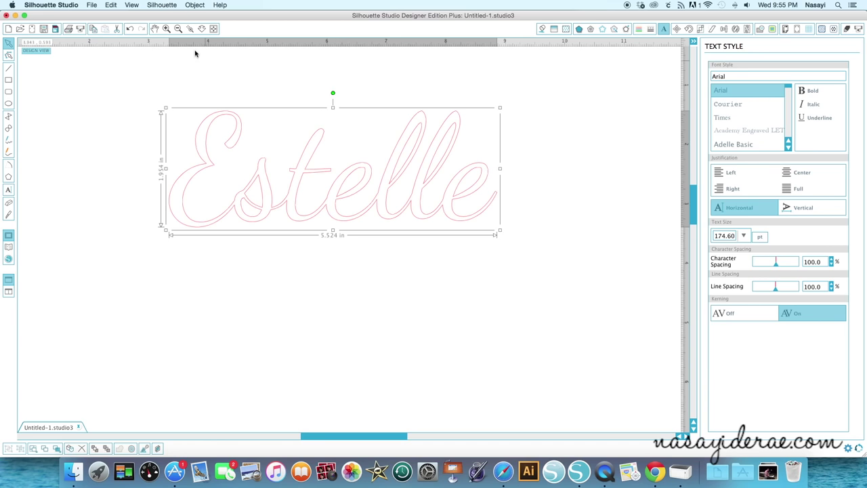
click(177, 29)
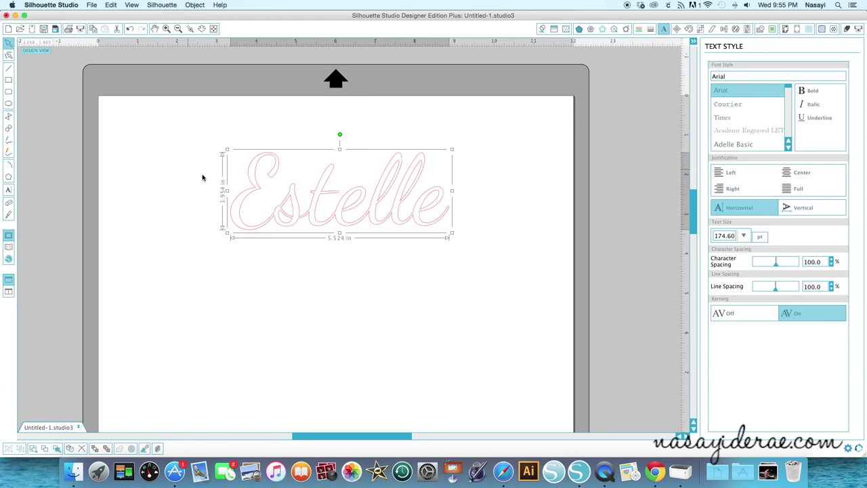
click(325, 223)
drag(325, 224, 274, 197)
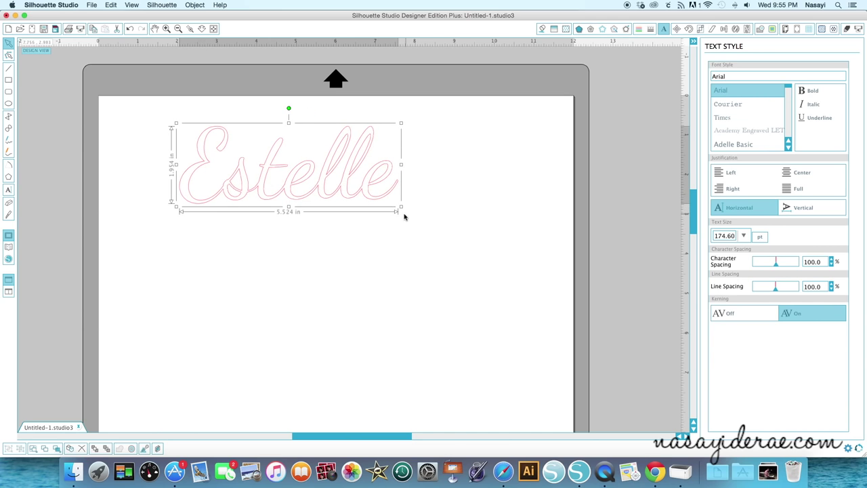
- Resize the welded Estelle to 8.977 × 3.176 in near the top of the page
drag(400, 207, 540, 264)
drag(432, 244, 401, 229)
drag(516, 240, 544, 257)
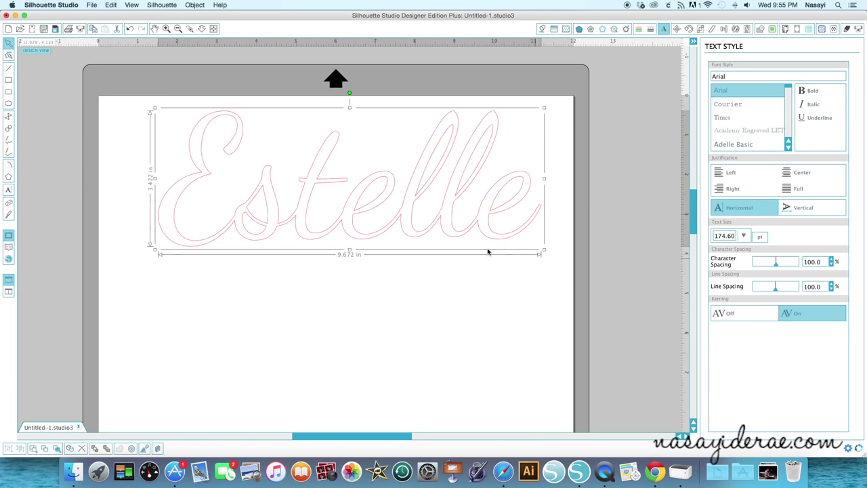
drag(461, 230, 435, 235)
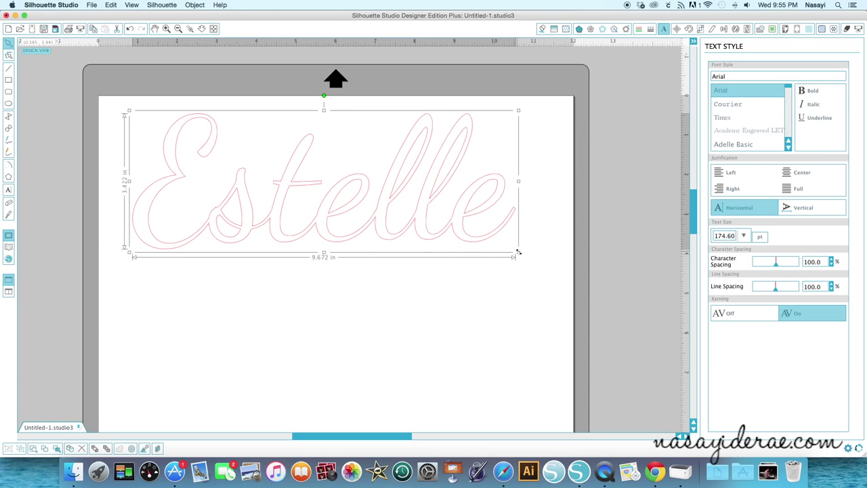
drag(519, 252, 491, 242)
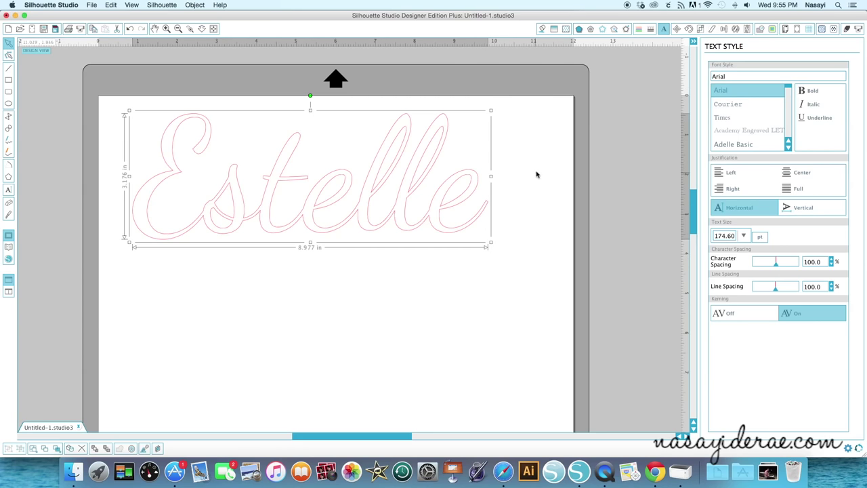
click(515, 200)
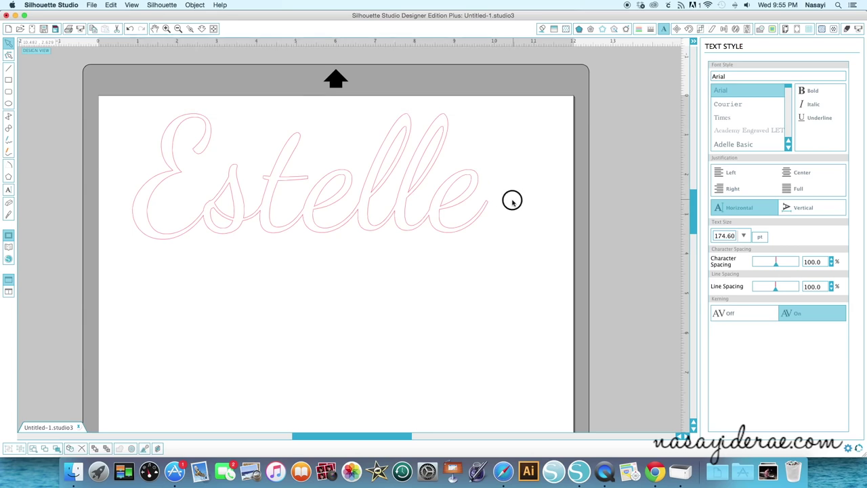
click(443, 231)
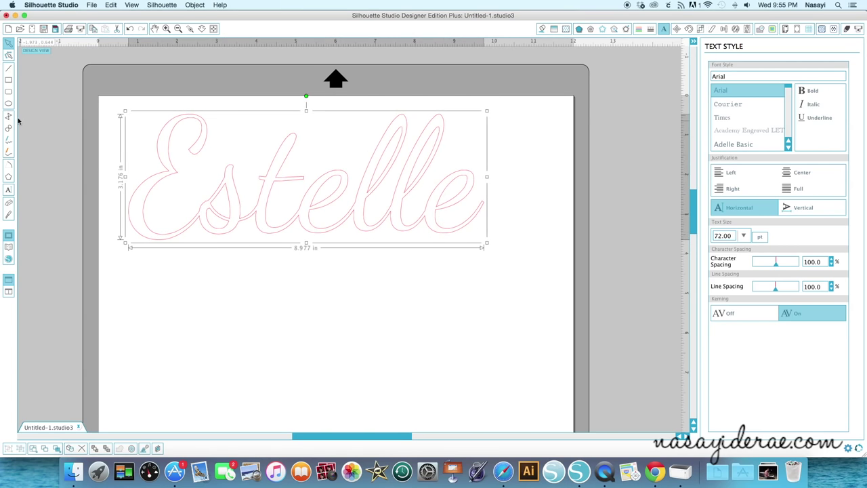
click(9, 82)
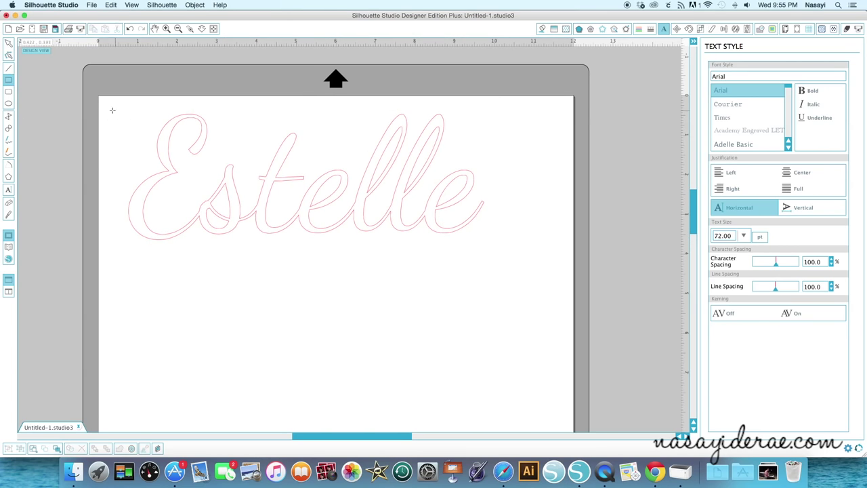
drag(105, 103, 499, 249)
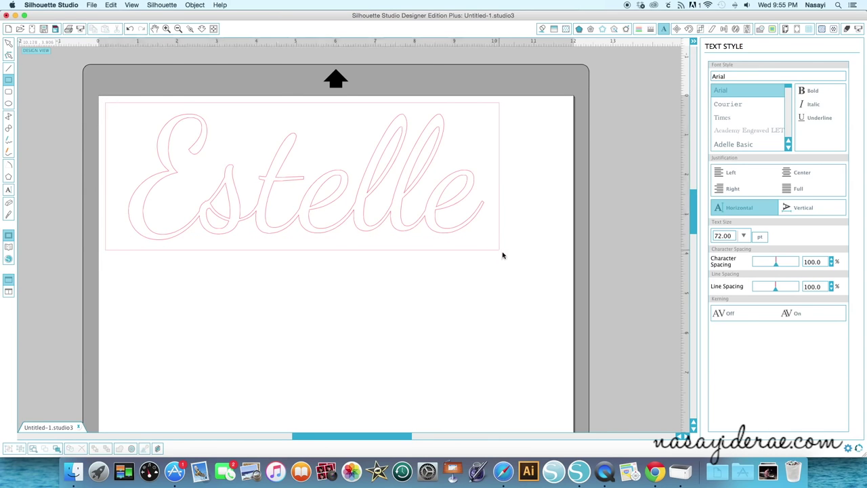
key(Escape)
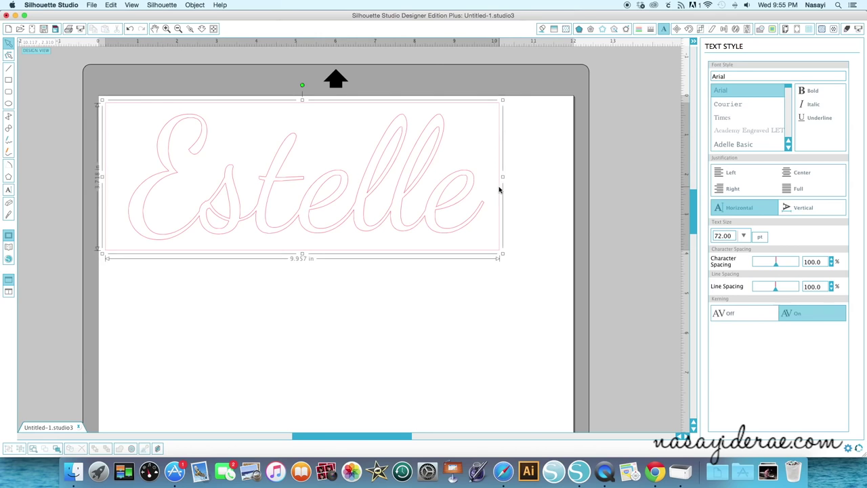
click(390, 237)
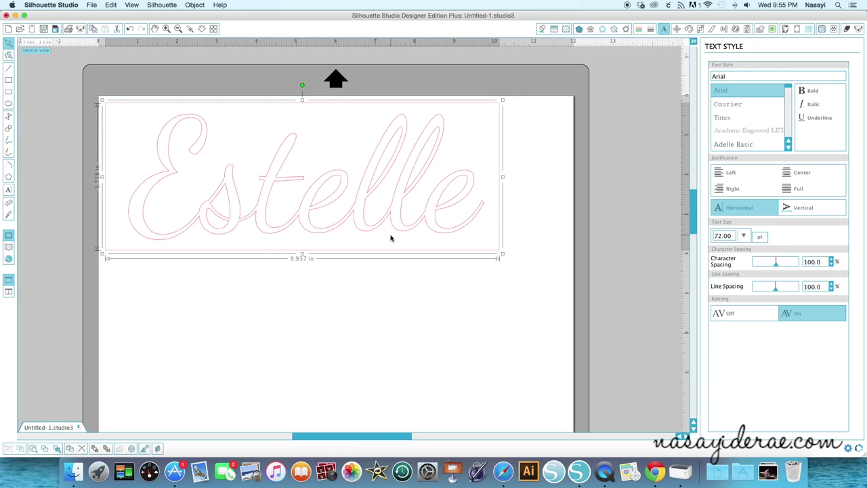
click(390, 237)
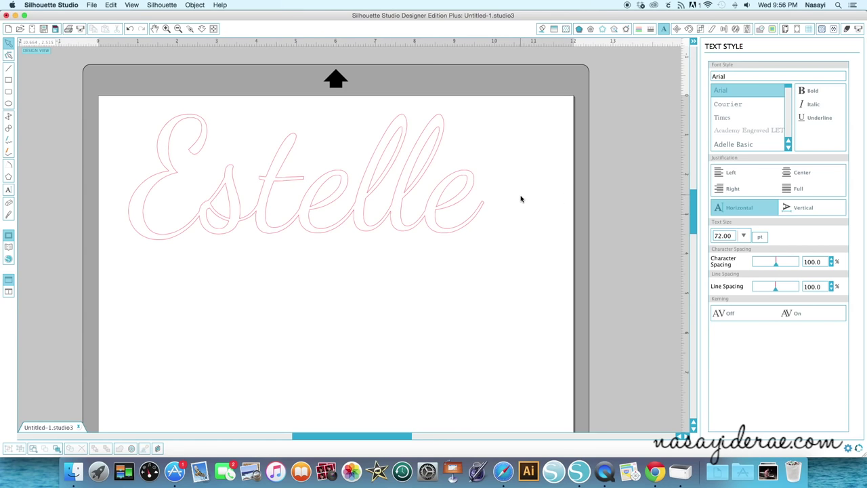
click(323, 232)
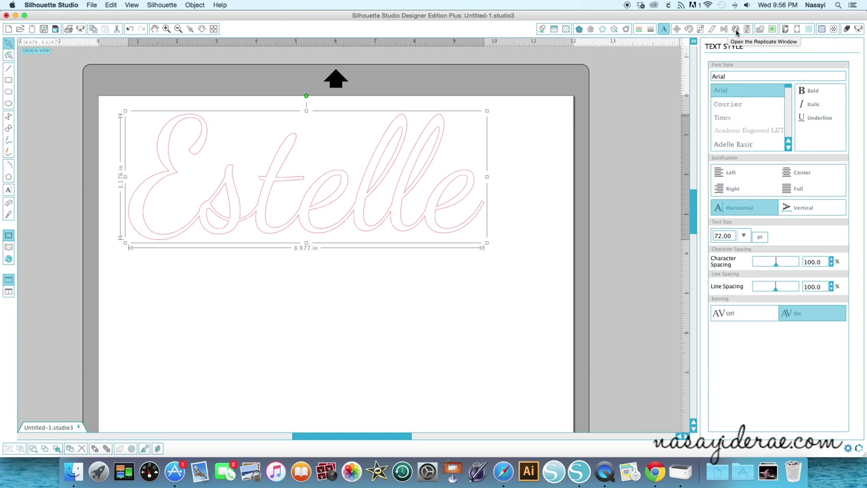
- Create a mirrored copy of Estelle to the right using Mirror Right
click(736, 32)
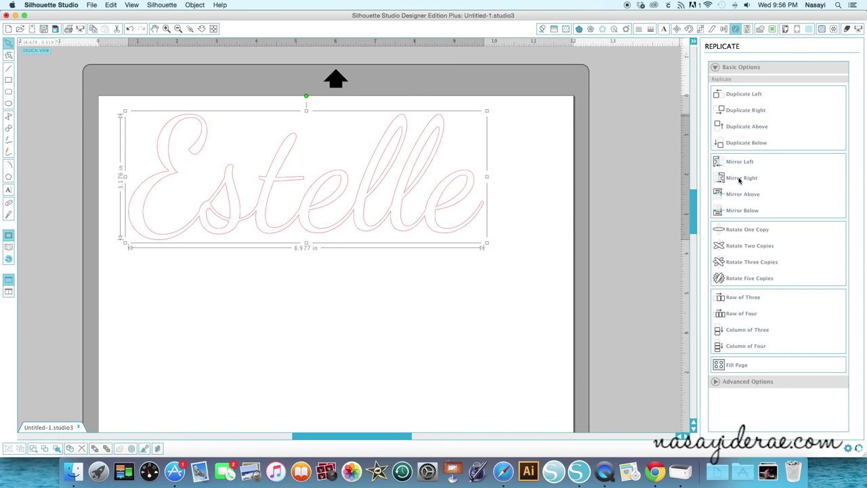
click(740, 178)
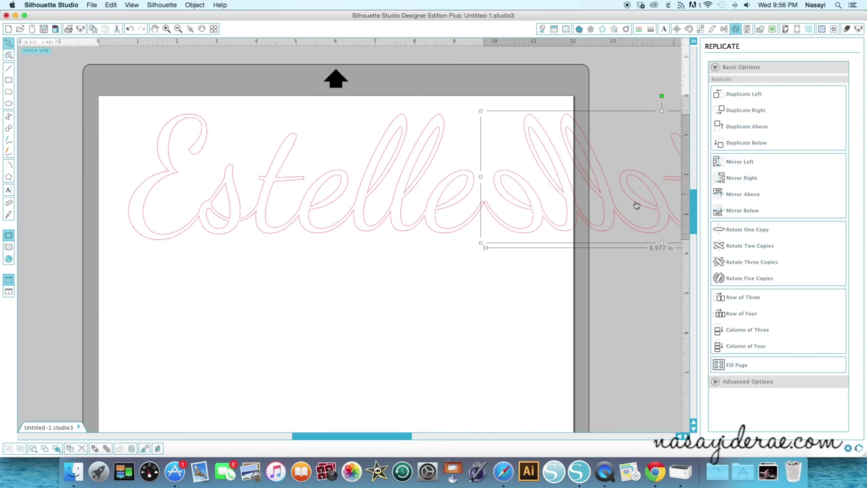
drag(383, 437, 412, 437)
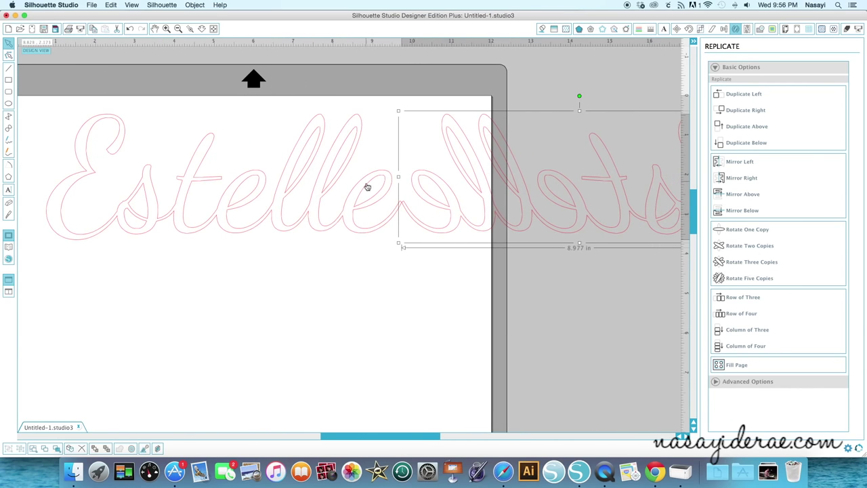
- Delete the original Estelle and place the mirrored copy at the page's upper left
click(357, 204)
key(Delete)
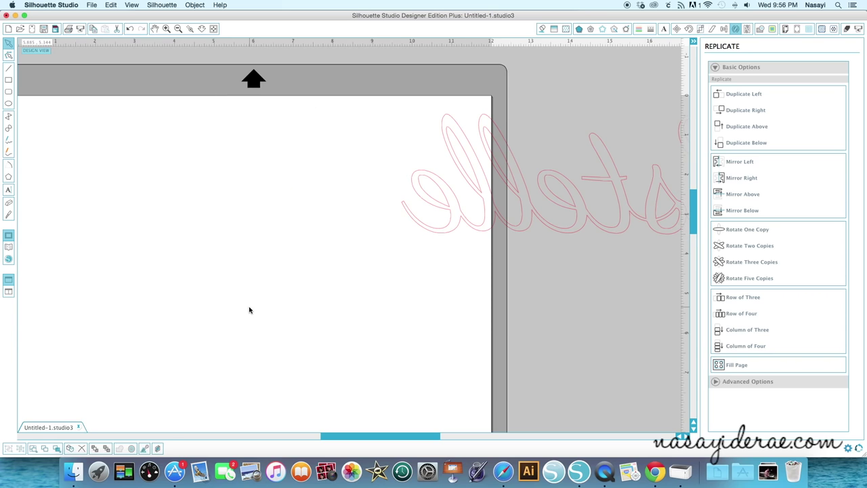
drag(492, 227, 187, 250)
drag(364, 440, 345, 439)
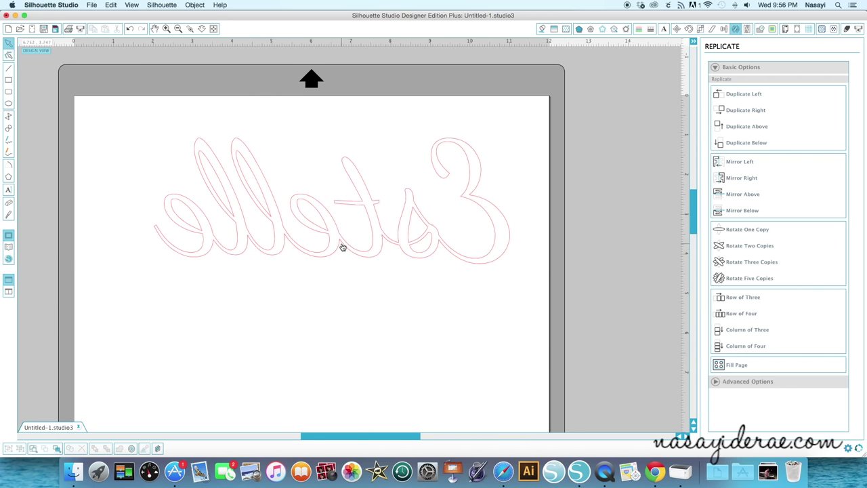
drag(343, 246, 274, 219)
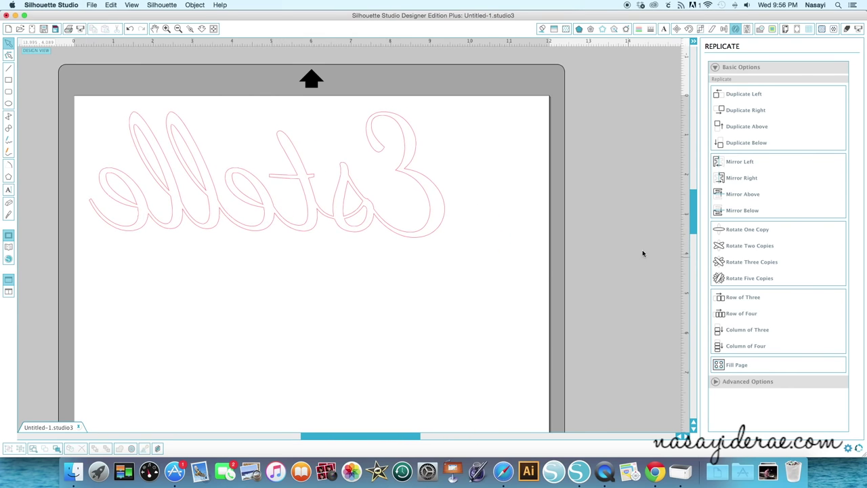
- Confirm Silhouette Vinyl is the cut material, with ratchet blade, speed 5 and thickness 10
click(847, 29)
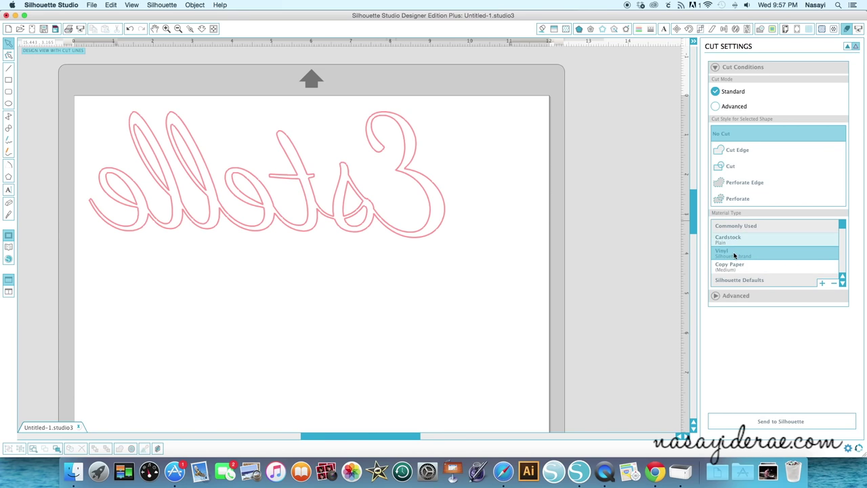
click(843, 283)
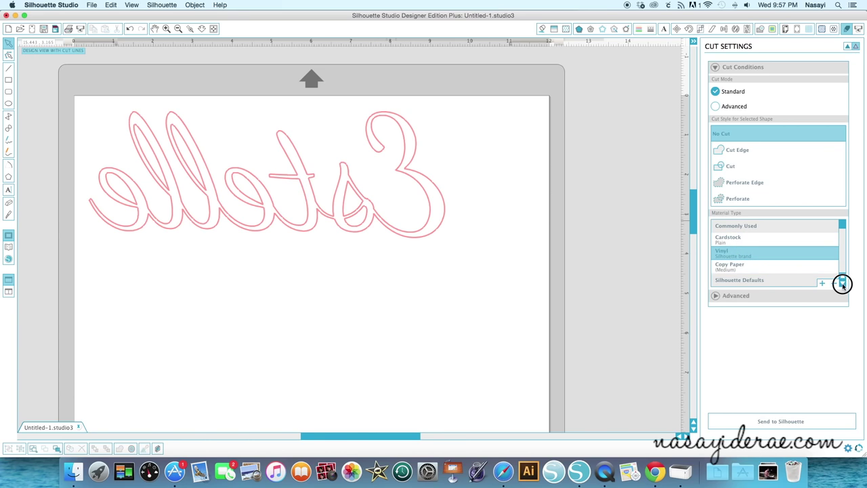
click(843, 283)
click(843, 283)
click(843, 283)
click(844, 283)
click(844, 283)
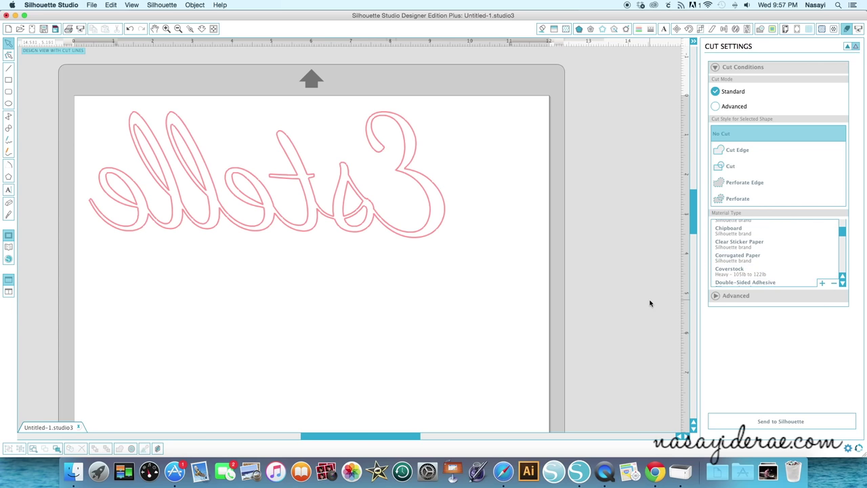
click(843, 277)
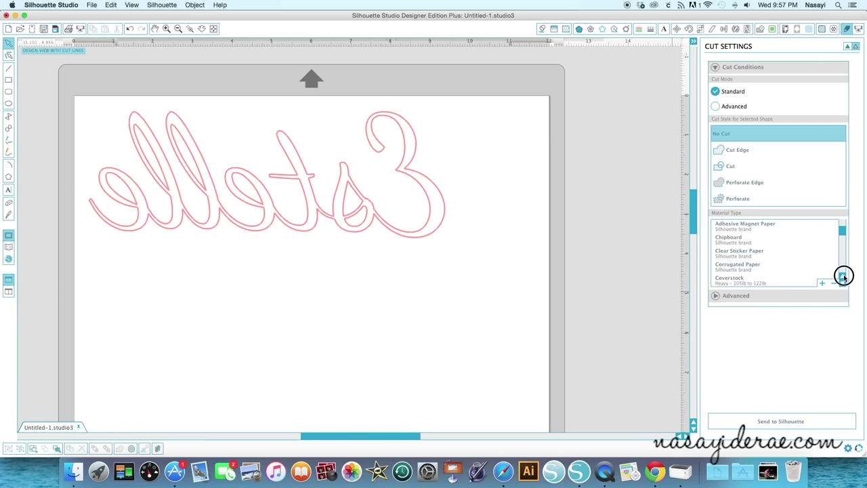
click(843, 277)
click(844, 277)
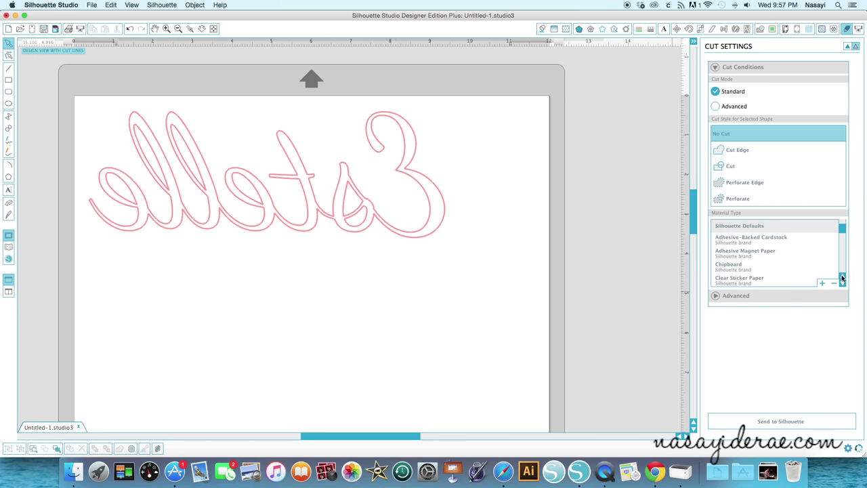
click(843, 277)
click(843, 277)
click(844, 277)
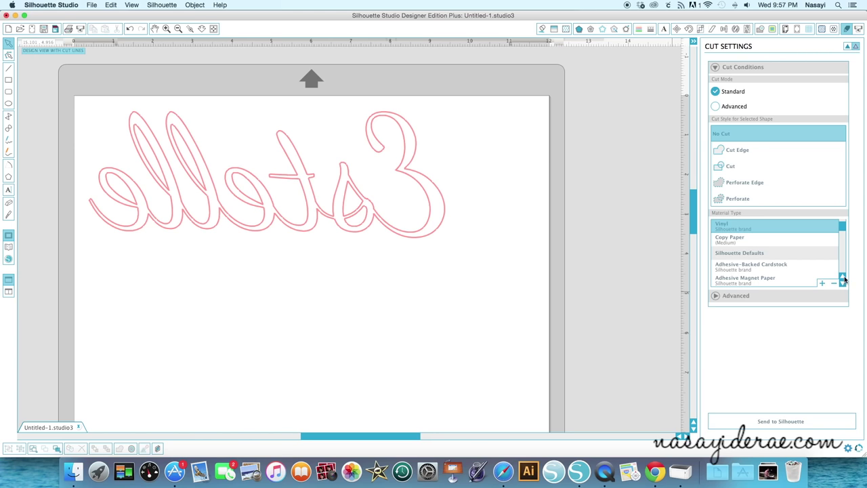
click(843, 277)
click(842, 278)
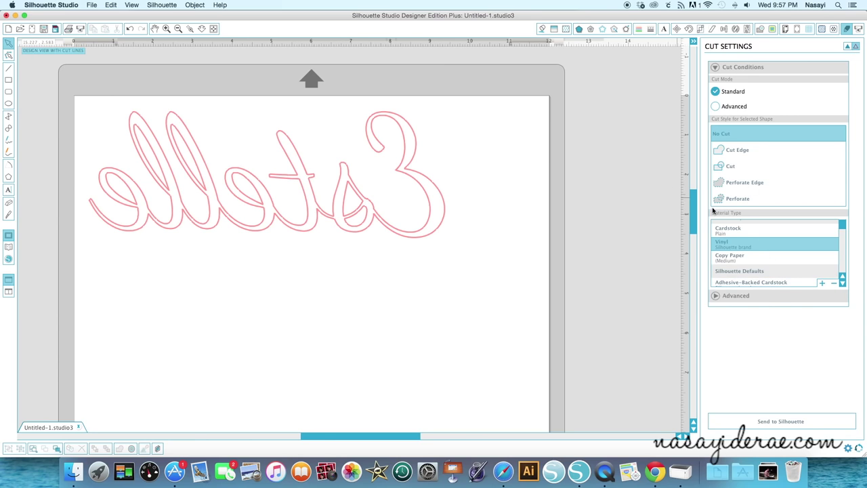
click(732, 247)
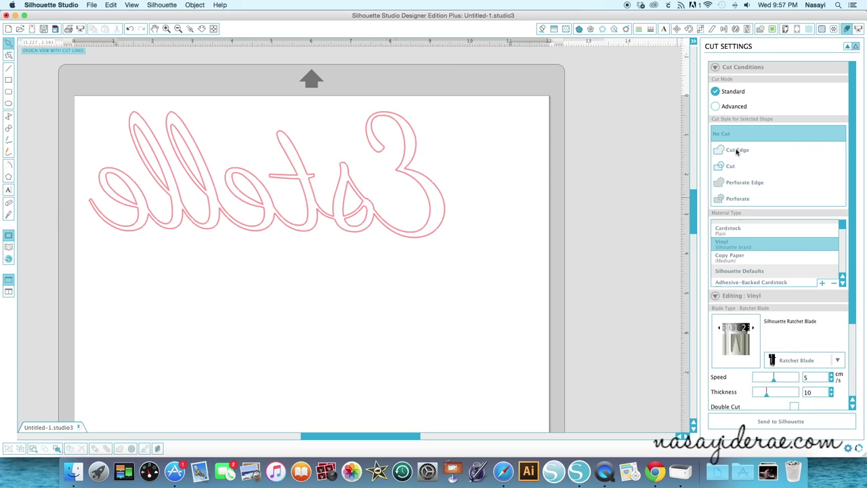